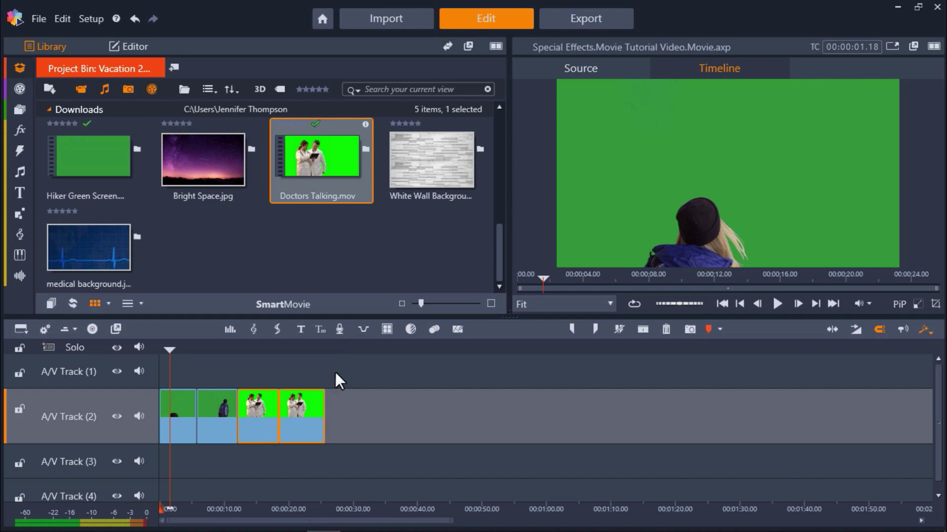
Place Bright Space.jpg on A/V Track 3 and stretch it to about 12 seconds.
left_click(222, 167)
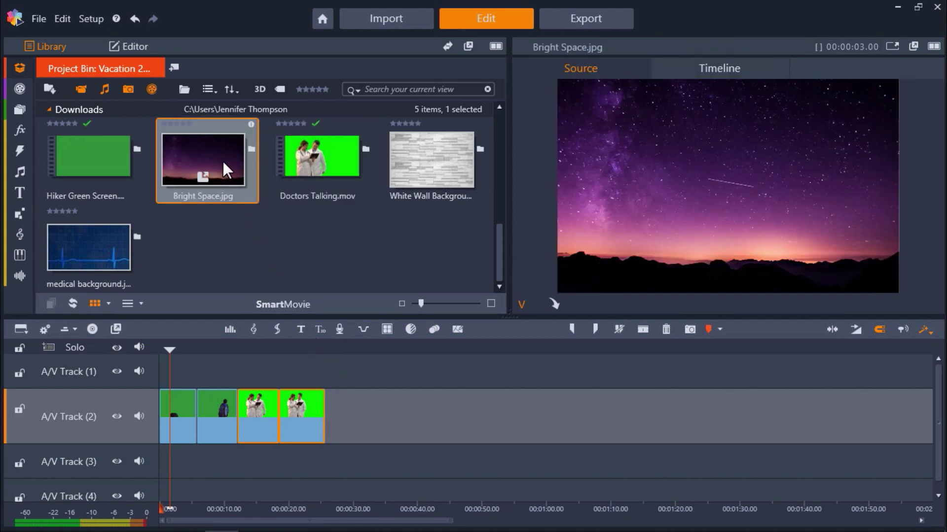
left_click_drag(221, 168, 166, 465)
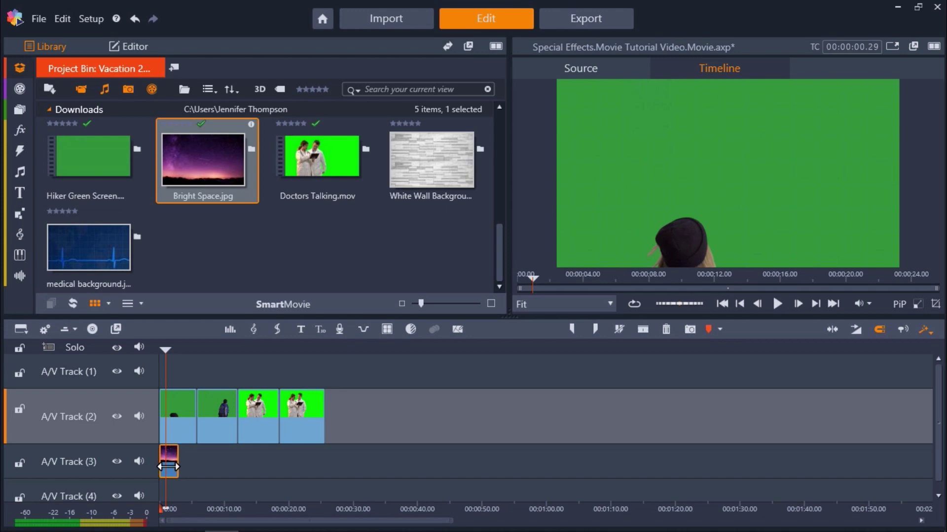
left_click_drag(168, 466, 228, 465)
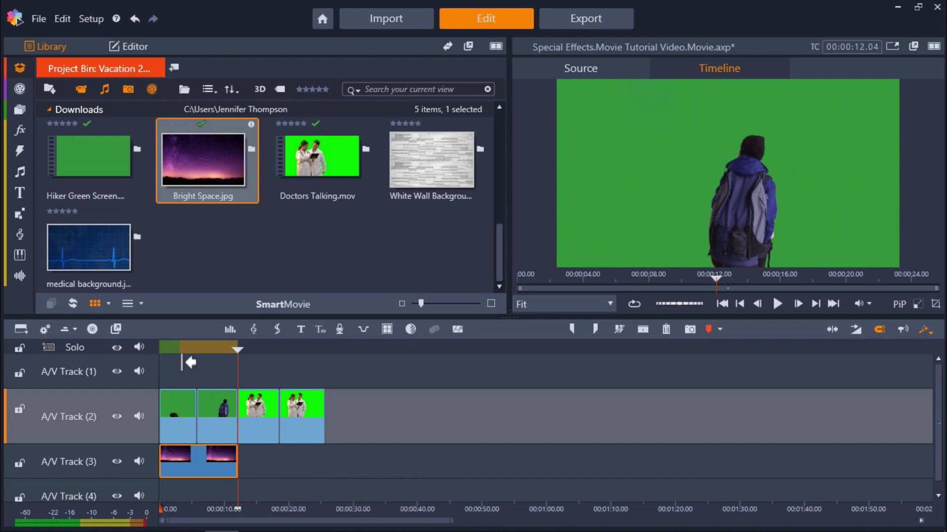
Apply a NewBlue Chroma Key Pro Green Key preset to the first hiker clip on A/V Track 2.
left_click(25, 136)
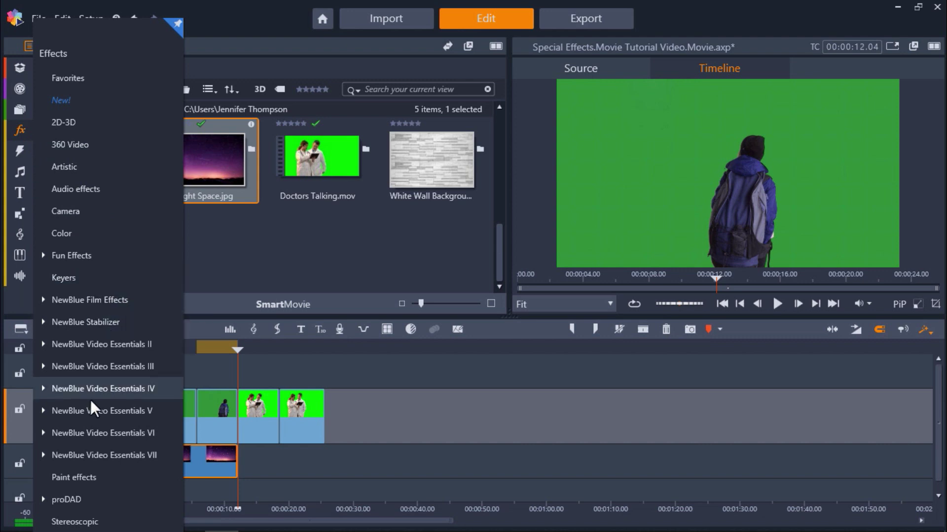
left_click(43, 432)
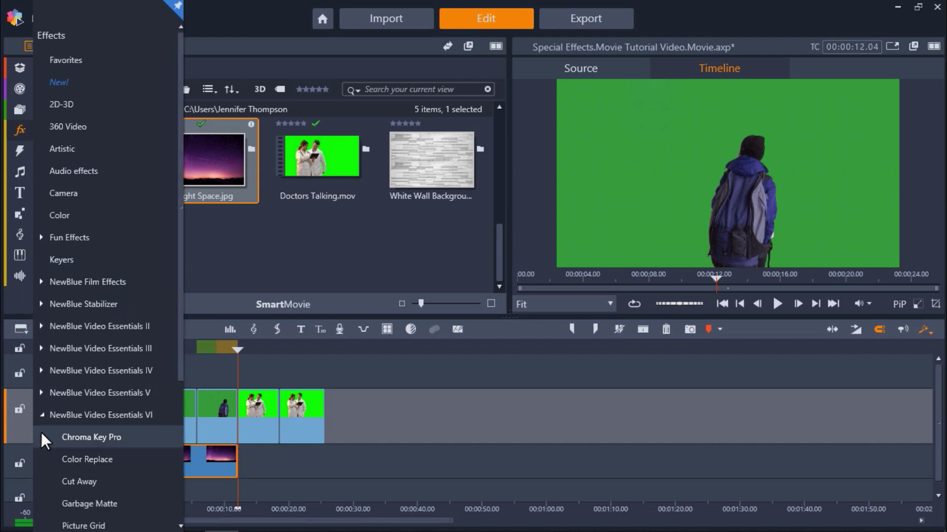
left_click(85, 437)
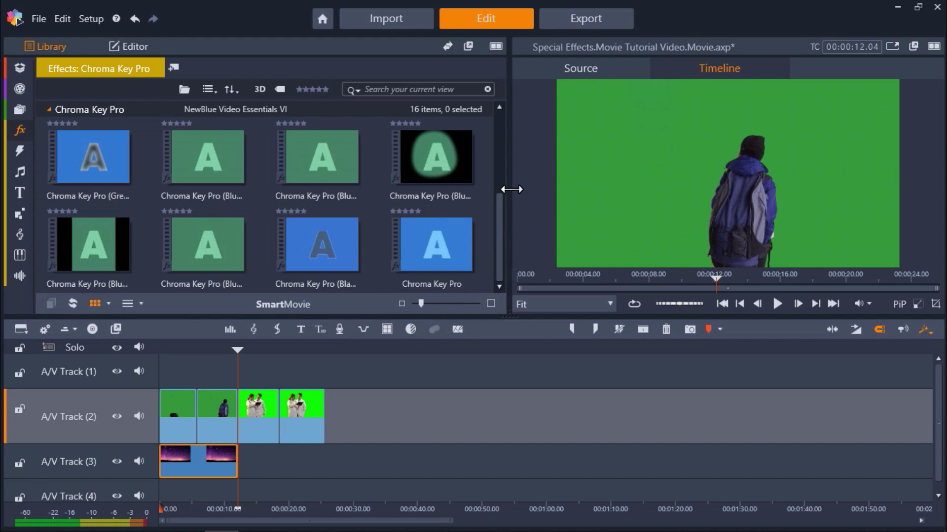
left_click_drag(501, 209, 509, 122)
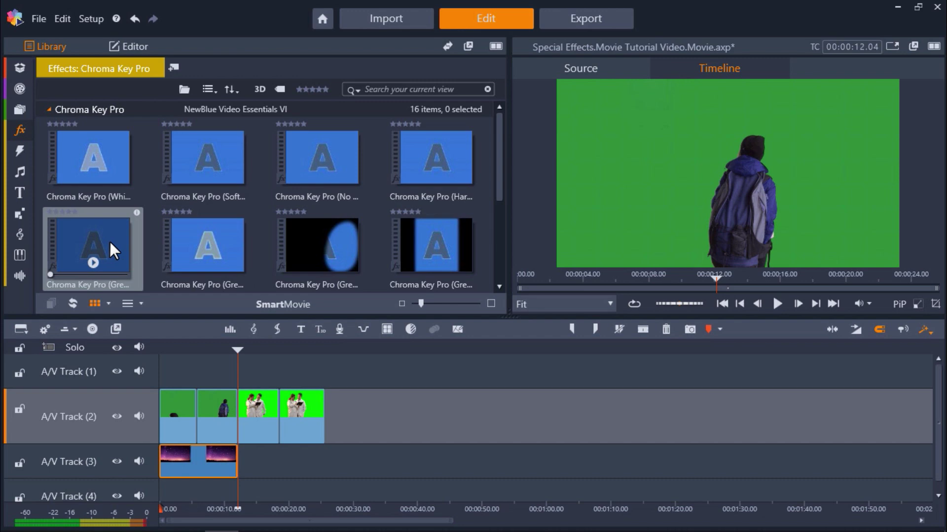
left_click_drag(108, 241, 176, 409)
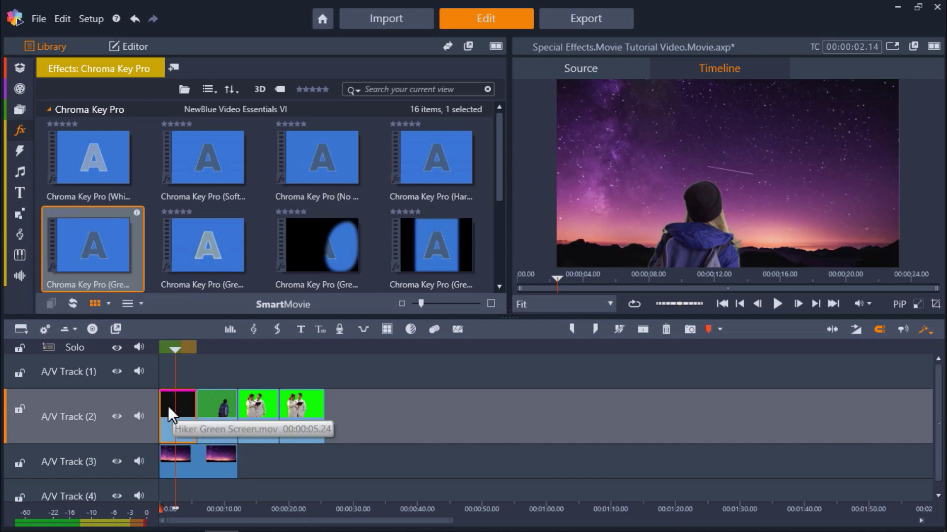
Raise the first hiker clip's Chroma Key Pro sensitivity to 50 using the mask view, then set Show Mask to None.
double_click(167, 406)
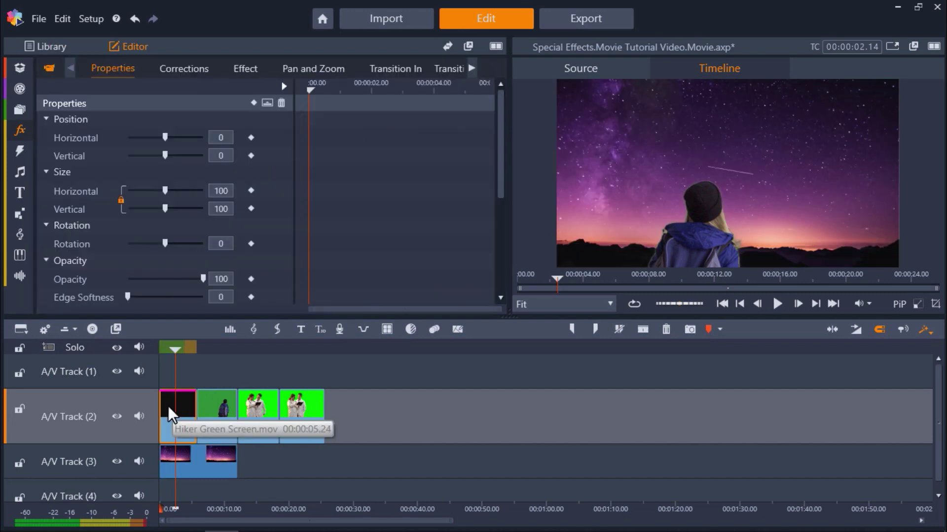
left_click(250, 64)
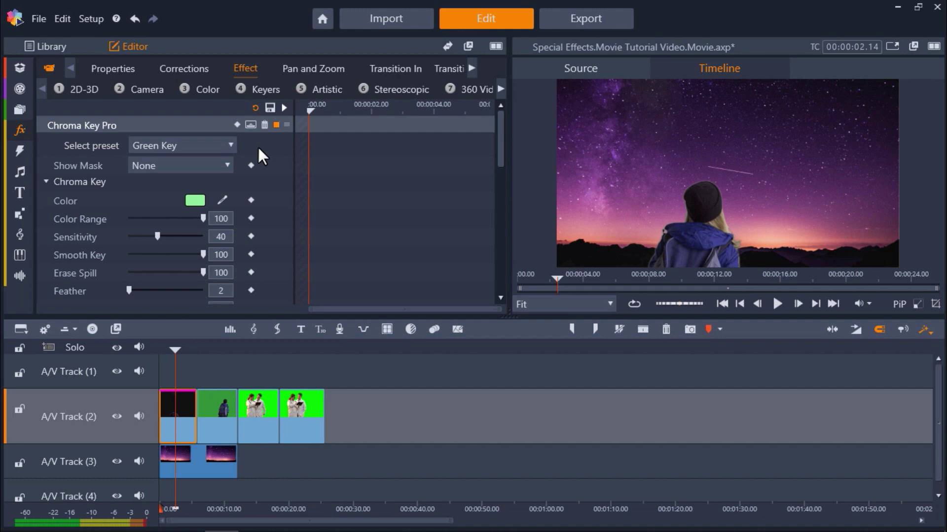
left_click(226, 165)
left_click(208, 197)
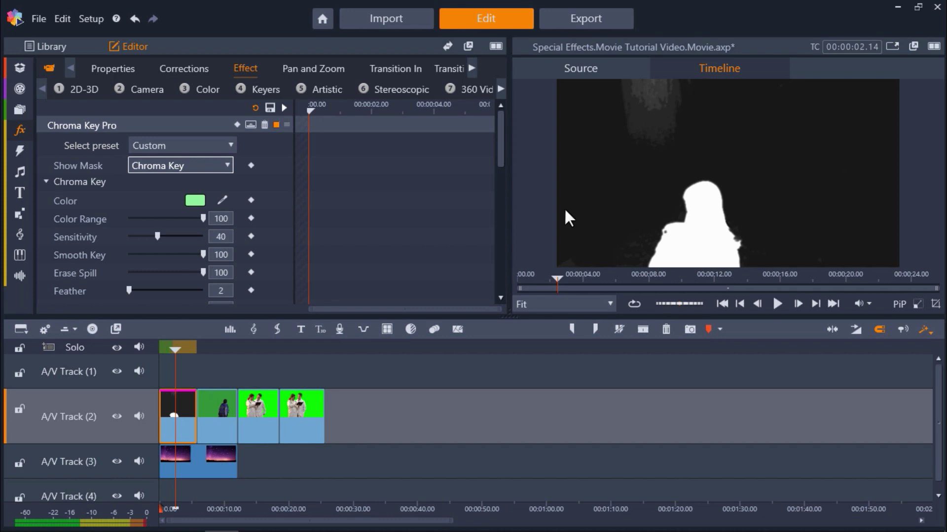
left_click(218, 236)
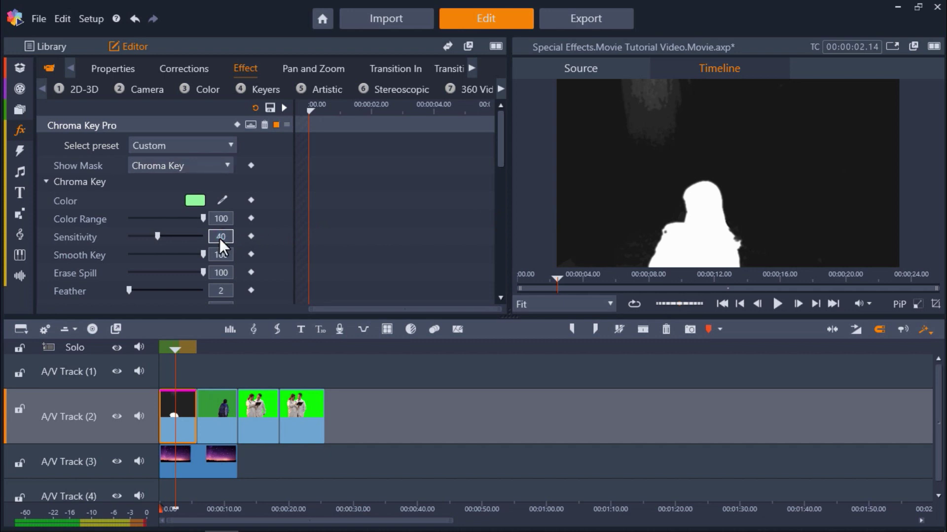
key("Return")
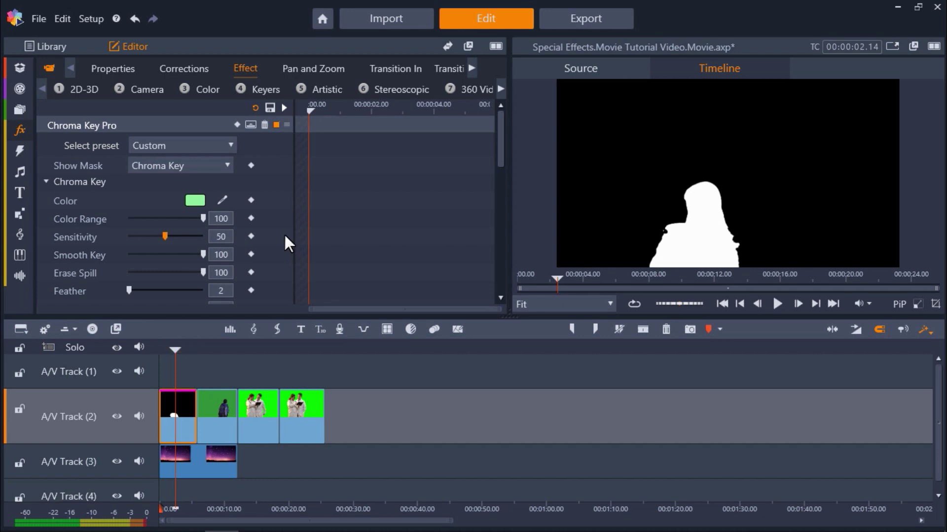
left_click(220, 166)
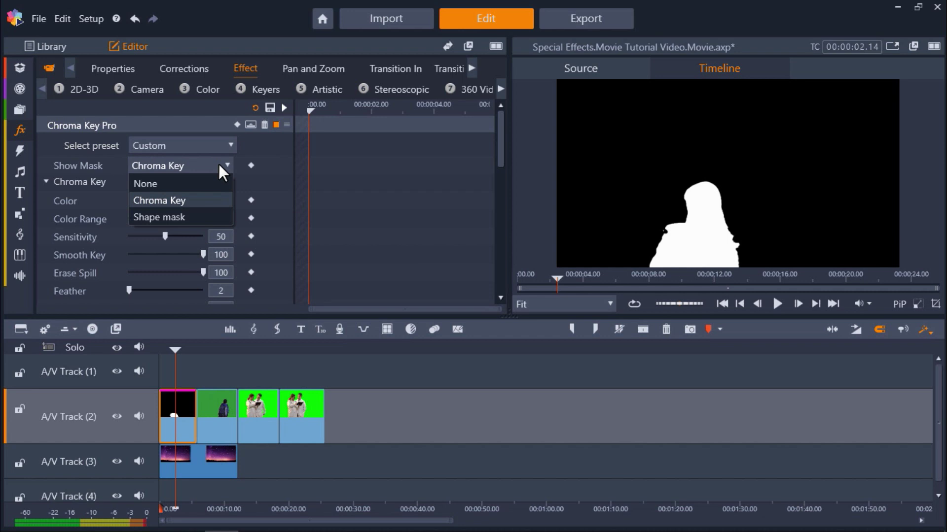
left_click(209, 179)
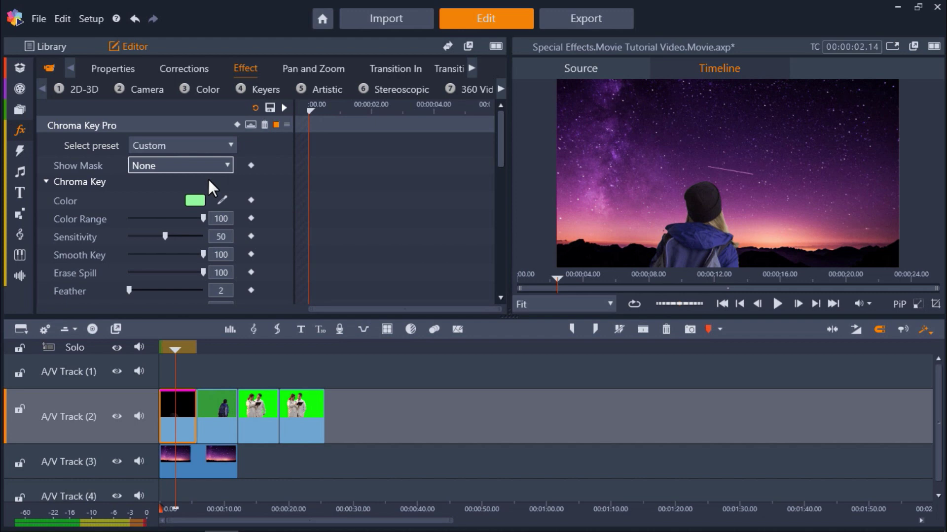
Apply the Chroma Key Pro Green Key with Glow preset to the second hiker clip.
left_click(21, 129)
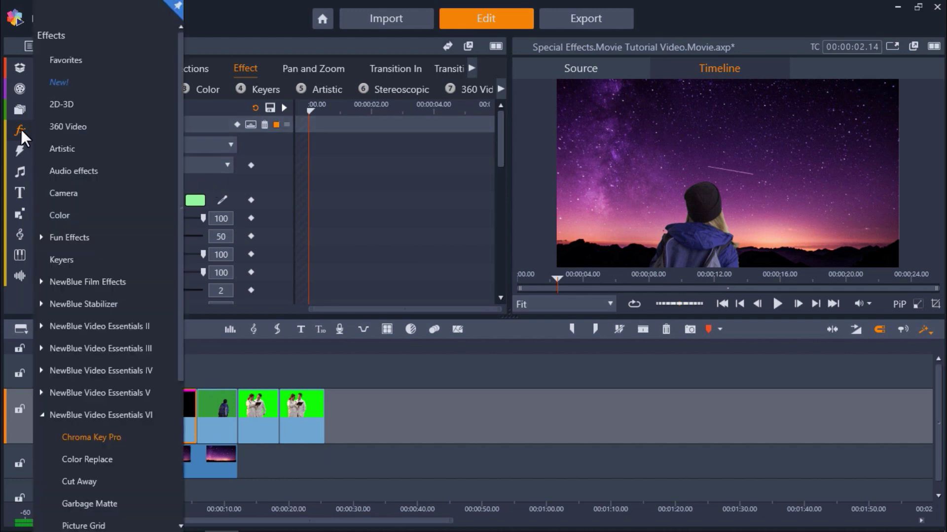
left_click(89, 437)
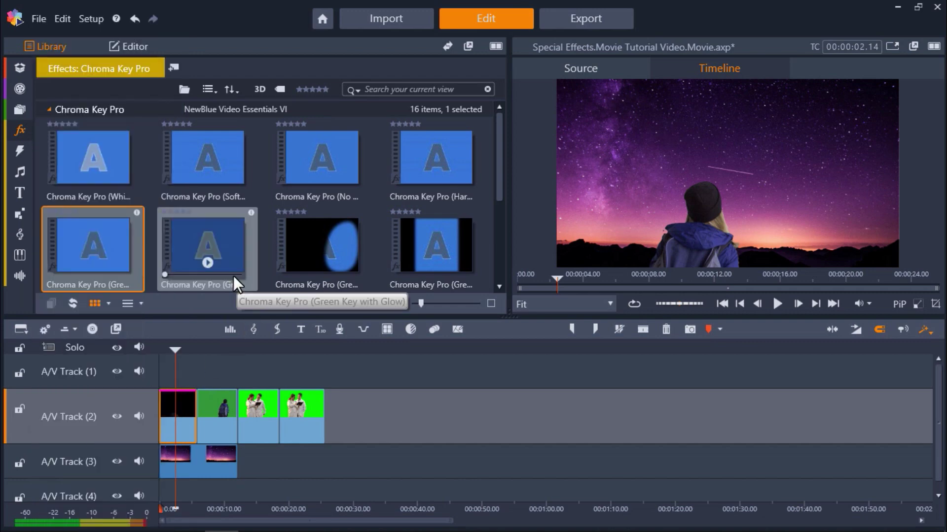
left_click_drag(233, 269, 212, 407)
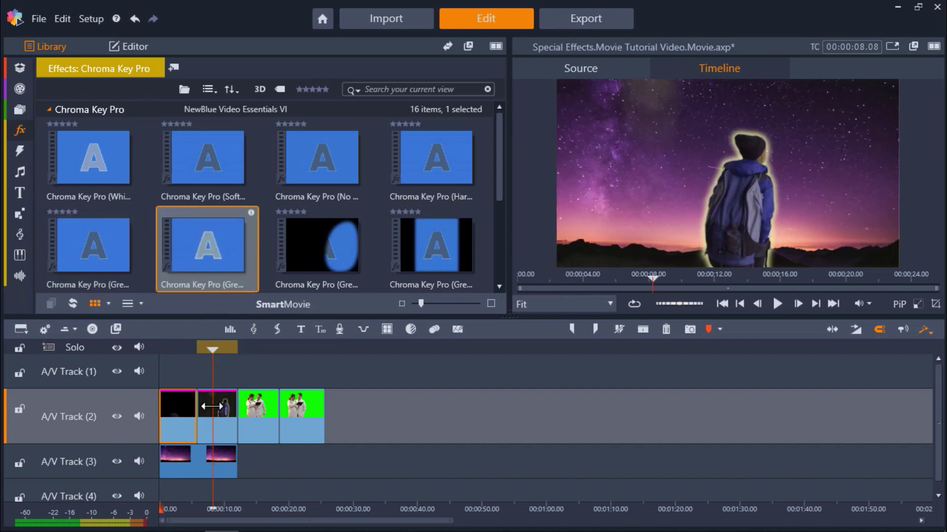
Set the second hiker clip's Chroma Key Pro sensitivity to 50.
double_click(205, 407)
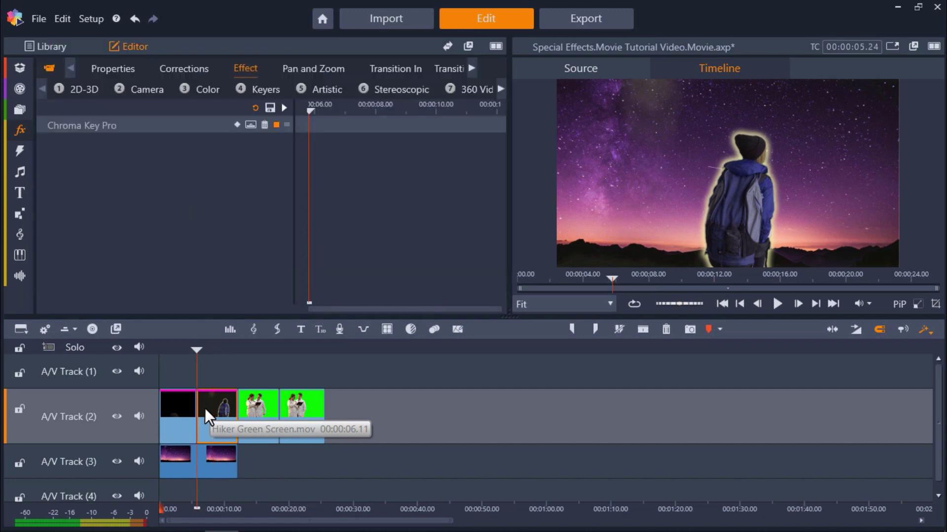
left_click(159, 126)
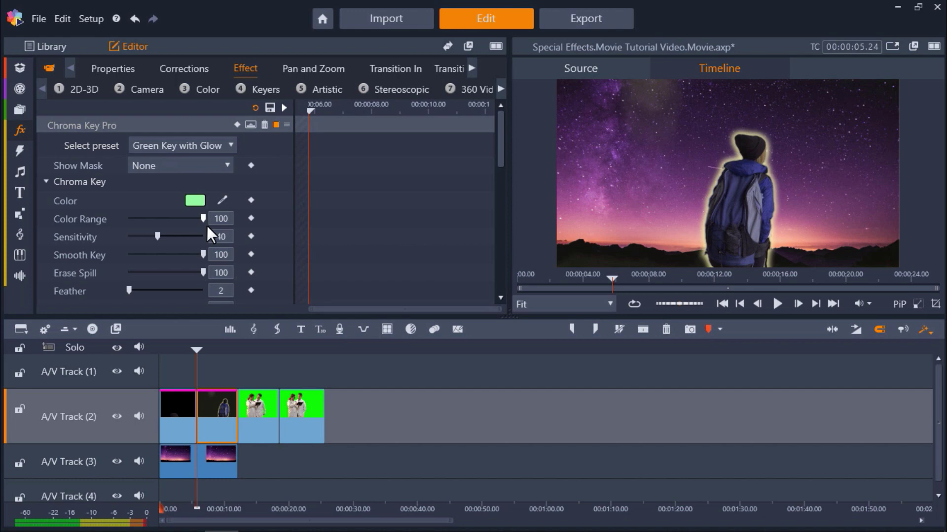
left_click(221, 238)
key("BackSpace")
type("5")
key("Return")
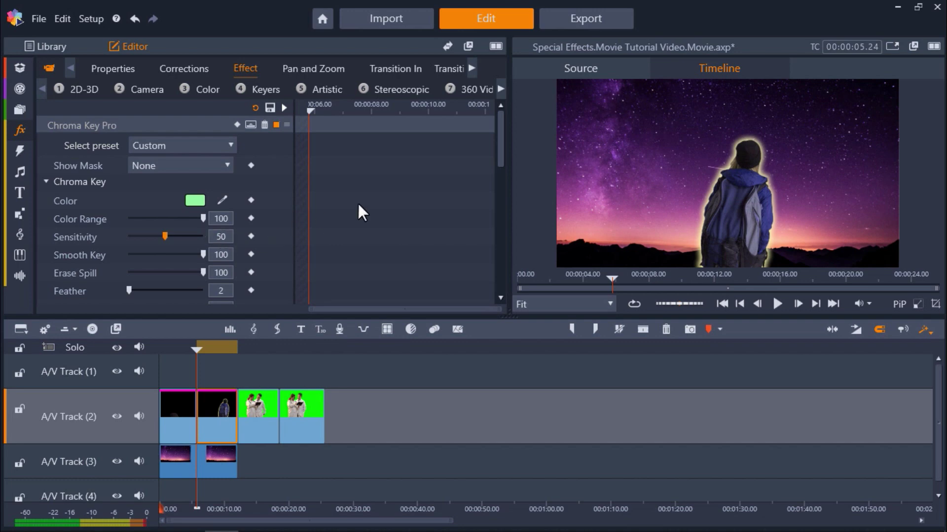
Make the second hiker's glowing outline pink (255/114/230) and widen it to 29.2.
left_click_drag(501, 152, 497, 277)
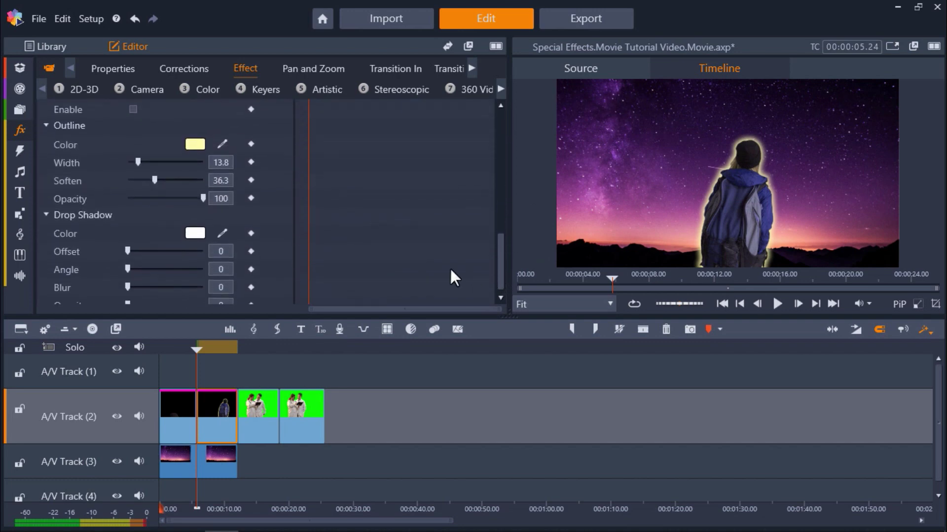
left_click(195, 143)
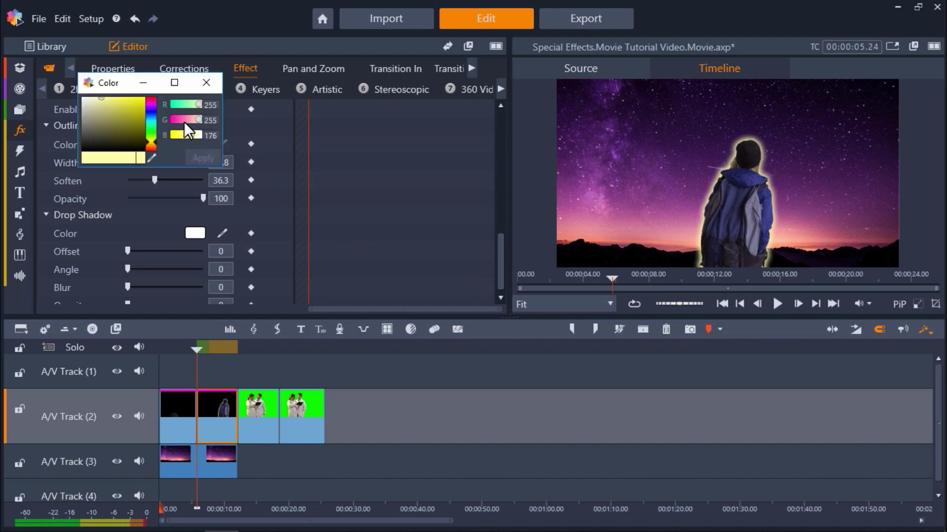
left_click(151, 104)
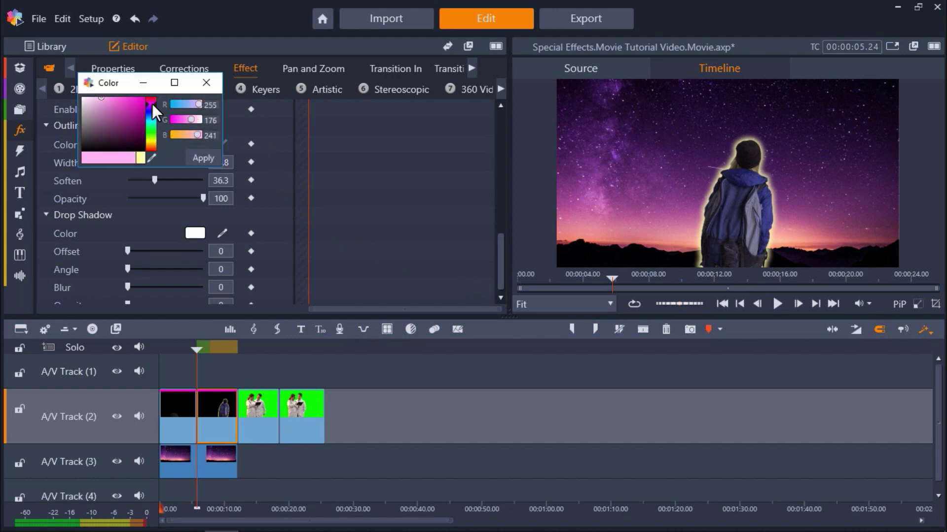
left_click(117, 98)
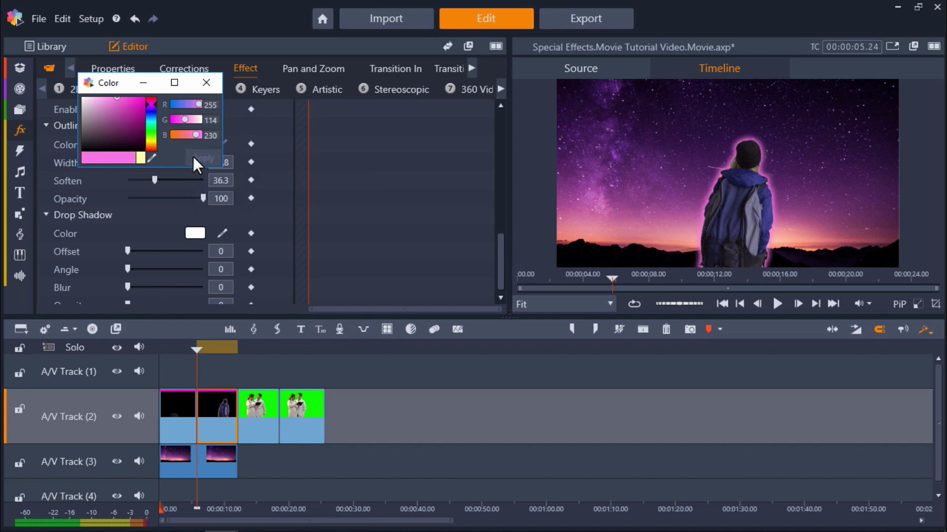
left_click(206, 82)
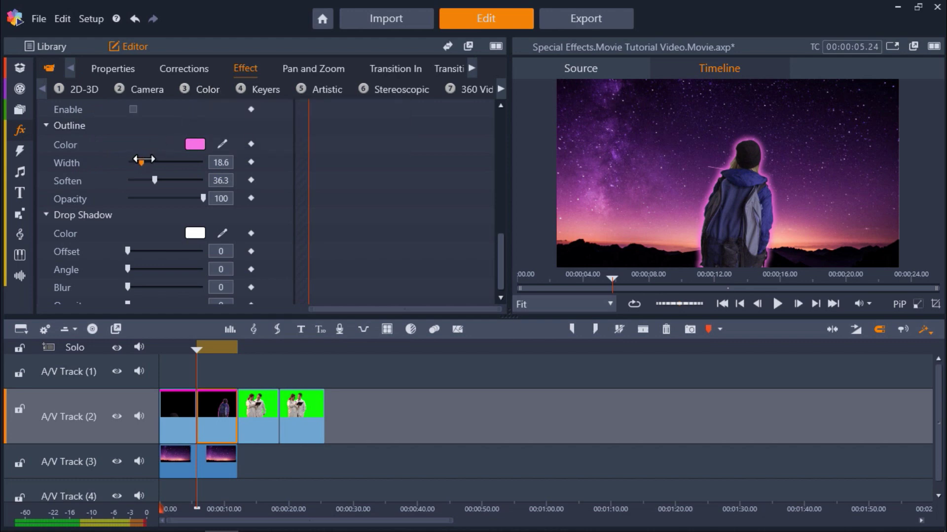
left_click_drag(143, 159, 161, 180)
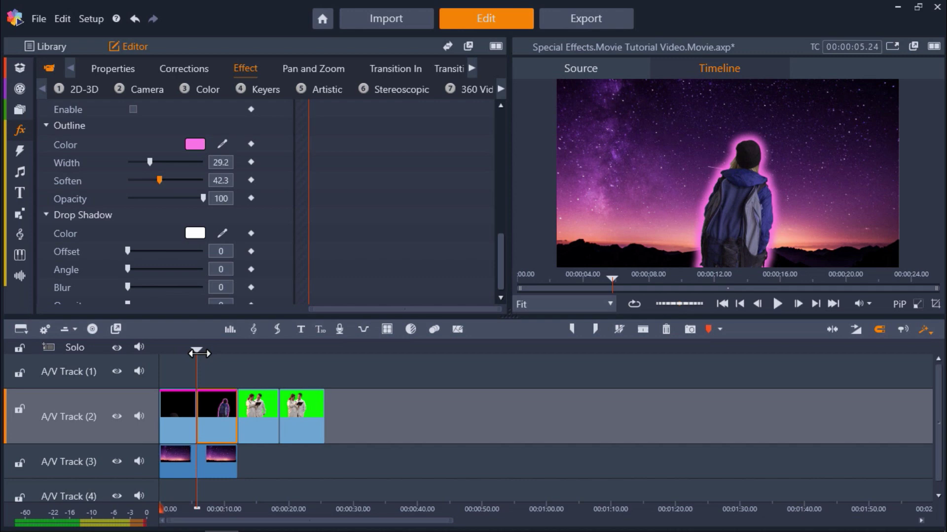
left_click_drag(196, 349, 172, 348)
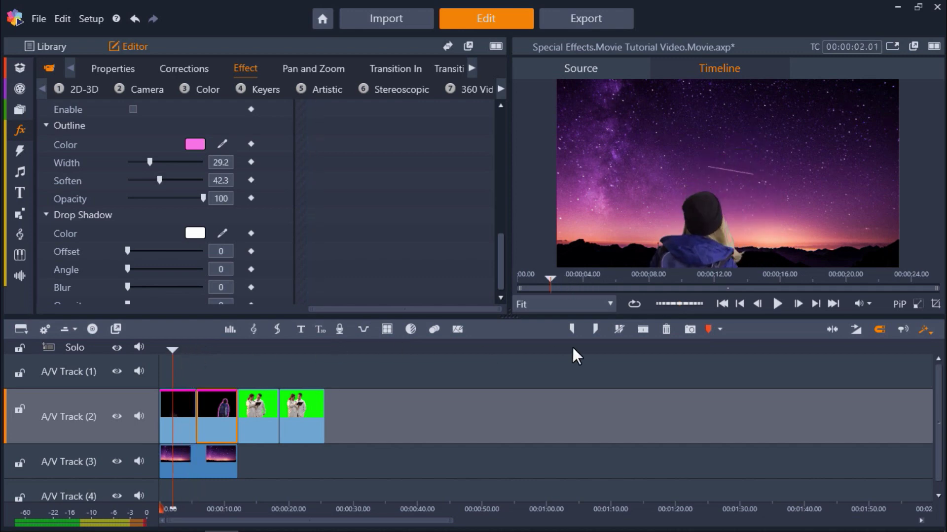
left_click(777, 303)
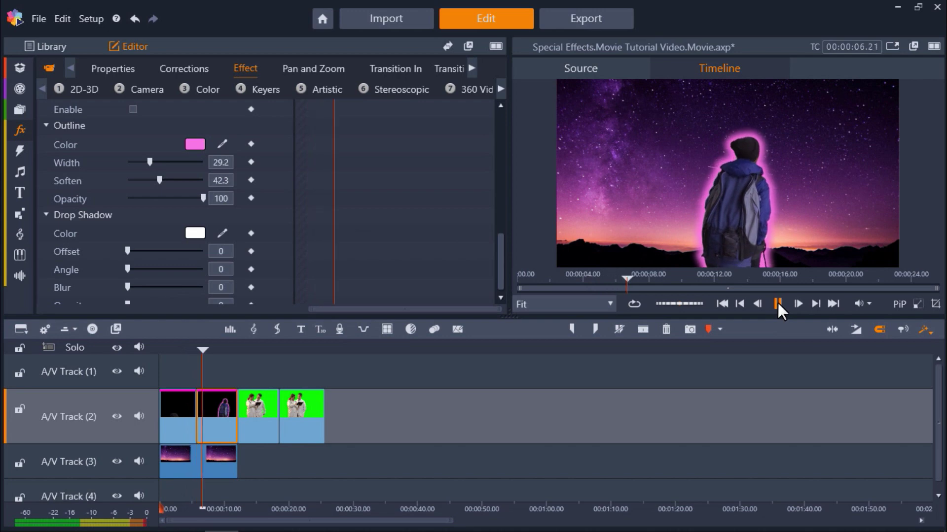
left_click(777, 303)
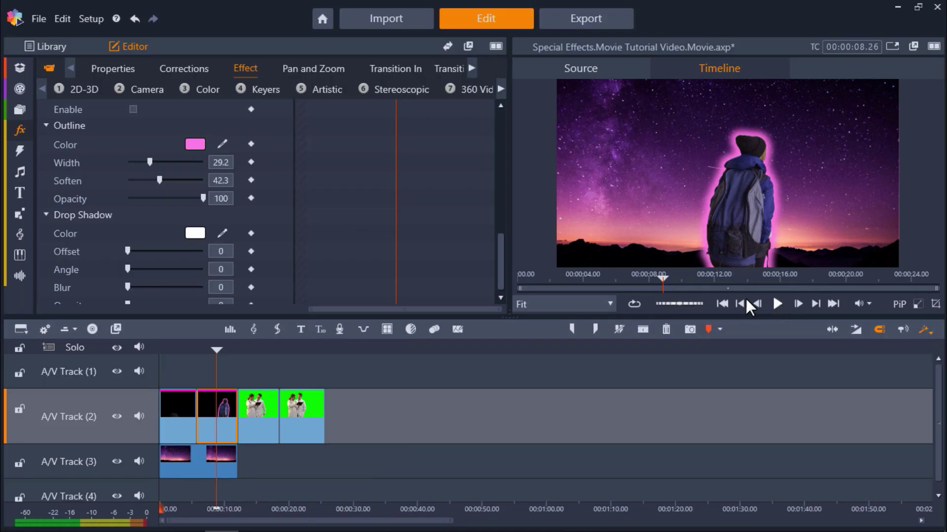
Place White Wall Background and medical background.jpeg from the Vacation 2018 bin on A/V Track 3.
left_click(20, 67)
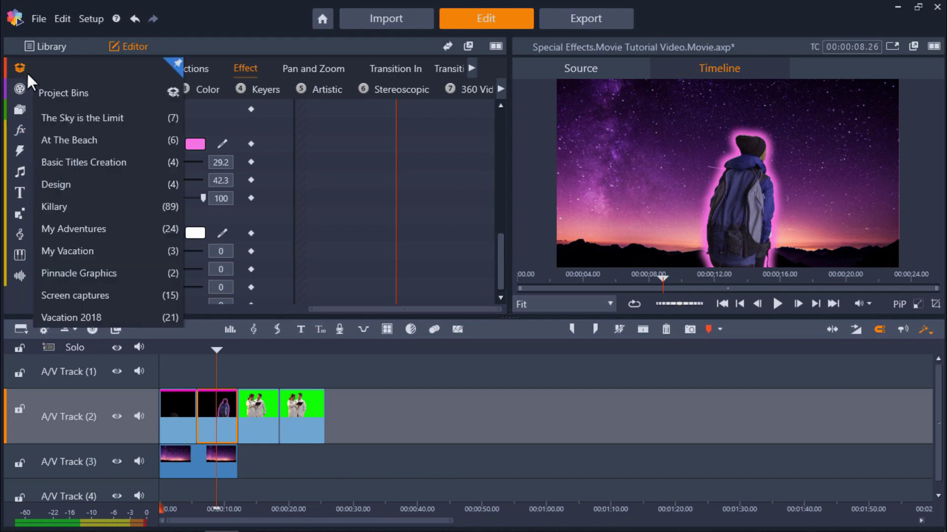
left_click(95, 318)
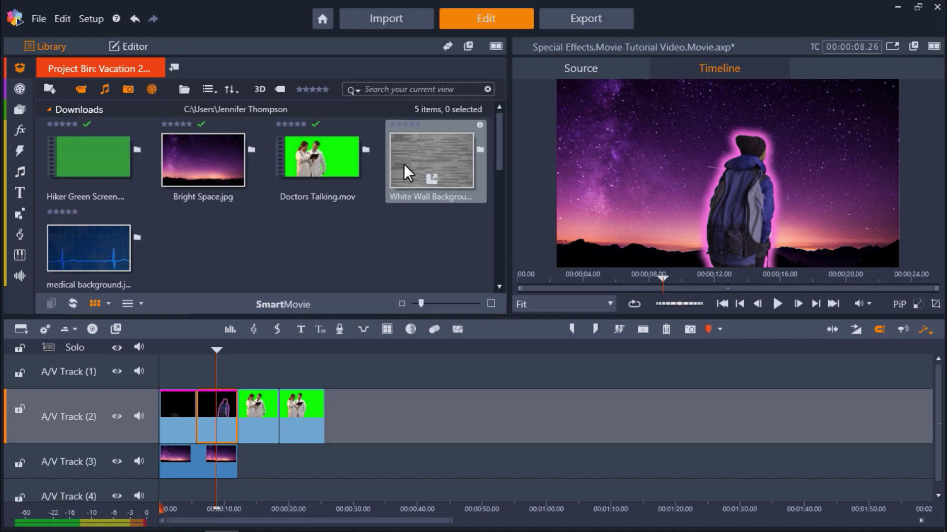
left_click_drag(409, 163, 272, 459)
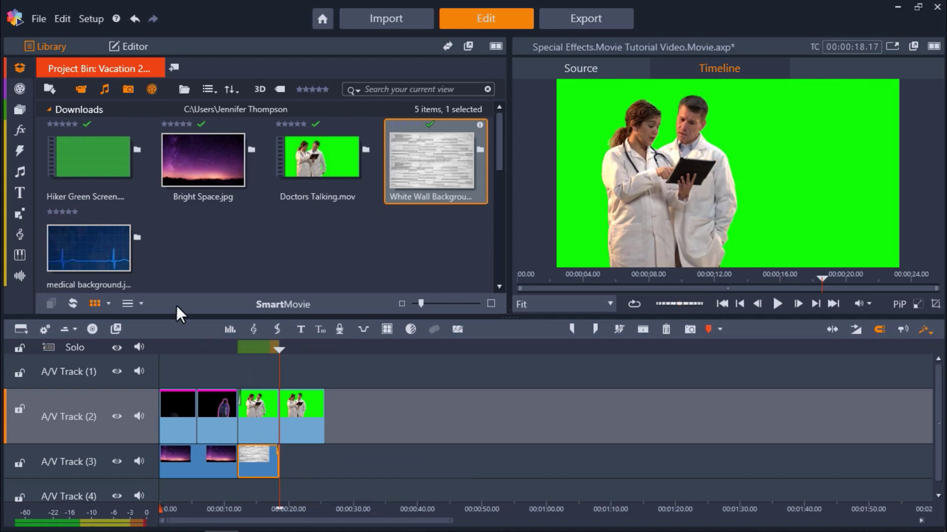
left_click(143, 276)
left_click_drag(143, 275, 309, 460)
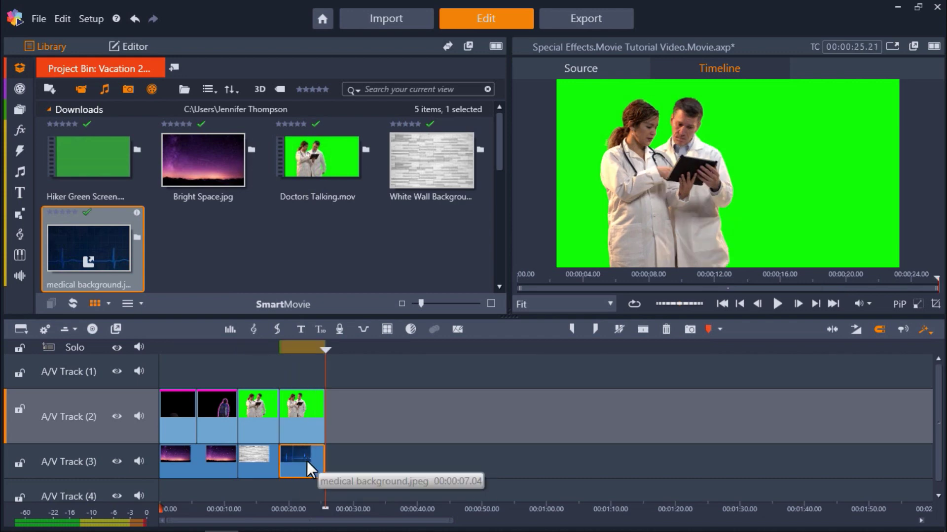
Key the first doctors clip with Soft Drop Shadow and the second with White Outline.
left_click(19, 129)
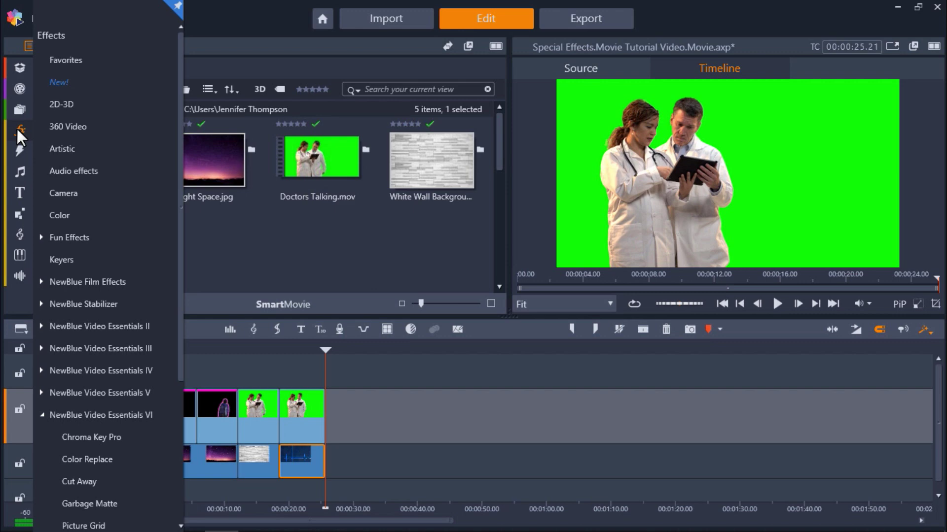
left_click(102, 440)
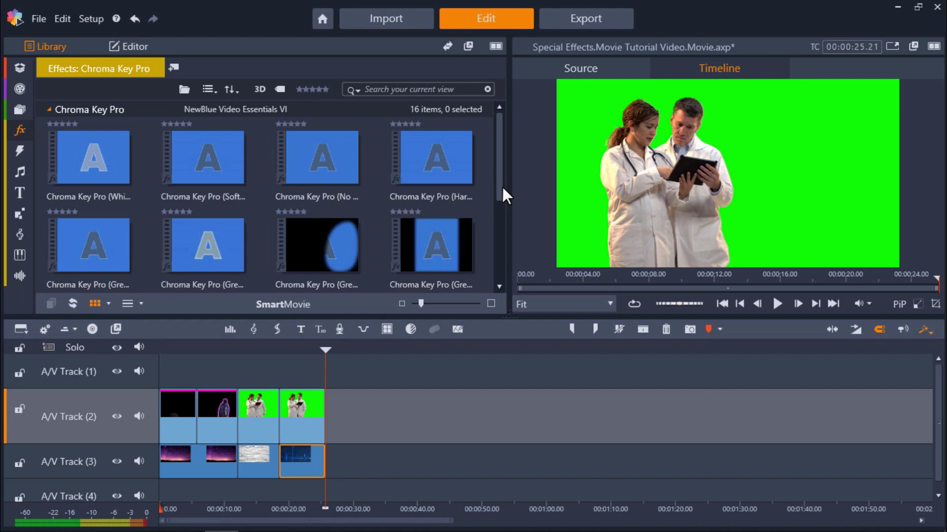
left_click_drag(225, 173, 248, 407)
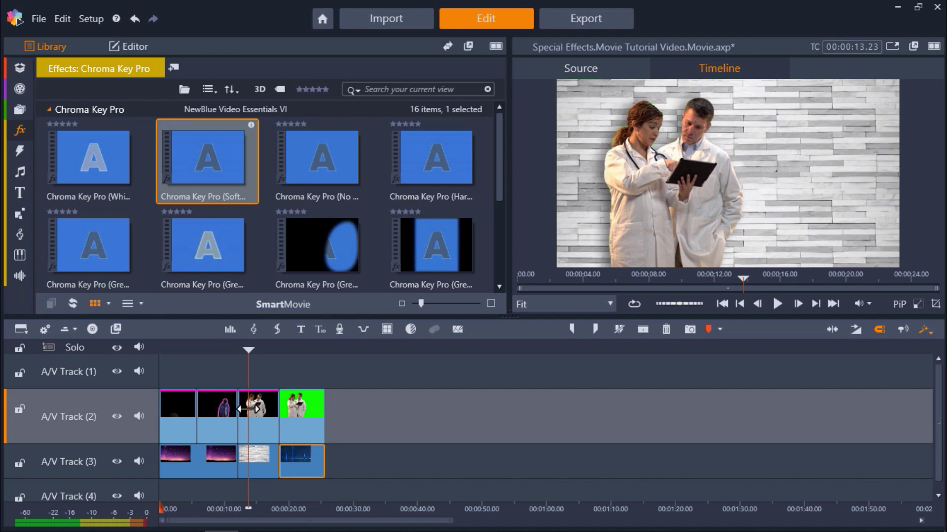
mouse_move(123, 179)
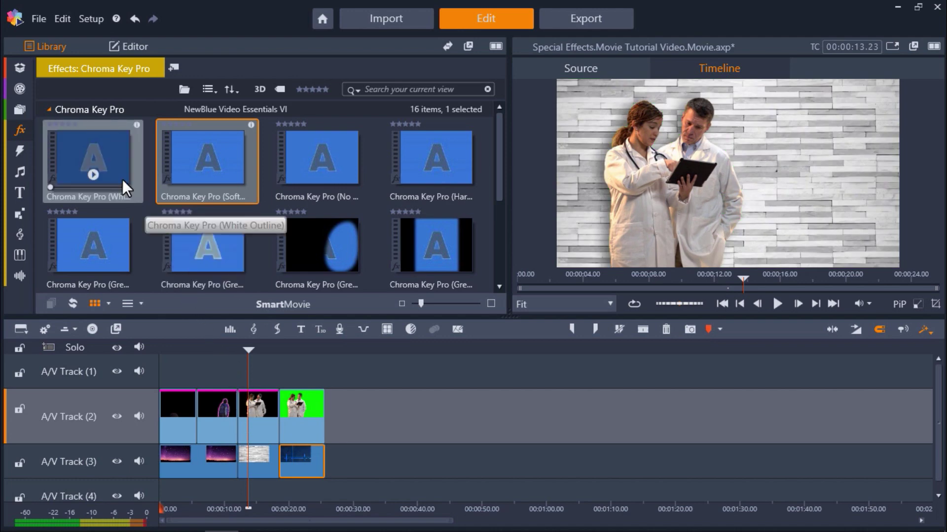
left_click_drag(122, 179, 296, 413)
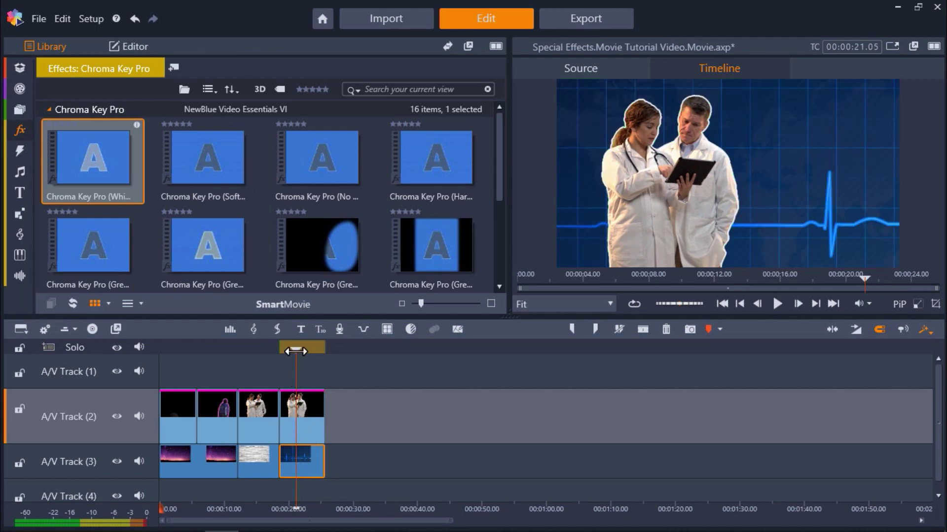
left_click(289, 351)
left_click_drag(279, 356, 246, 351)
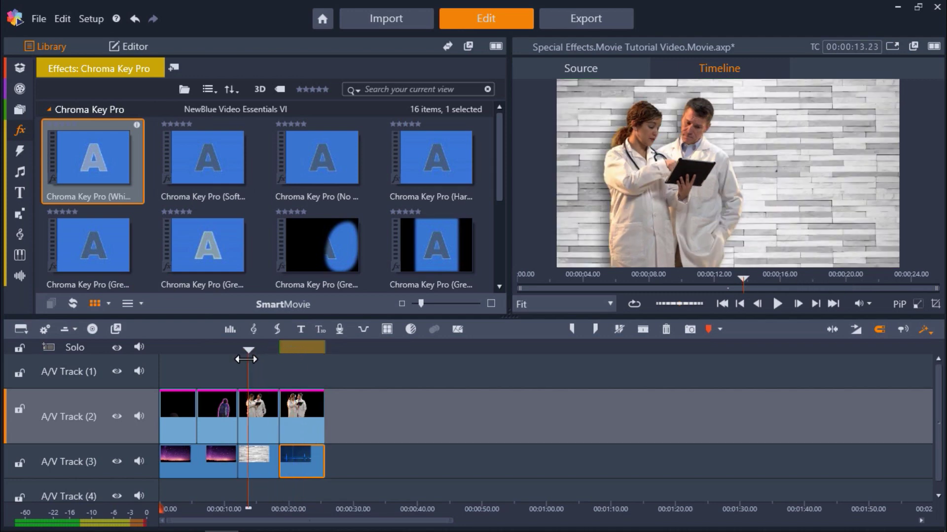
Set the first doctors clip's drop shadow to offset 13.4 and opacity 69.3.
left_click(255, 420)
double_click(255, 420)
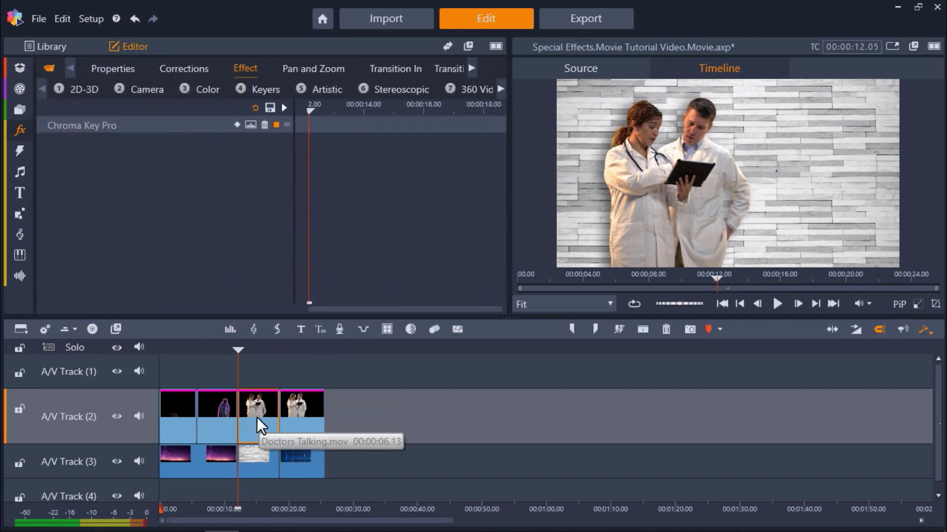
left_click(188, 127)
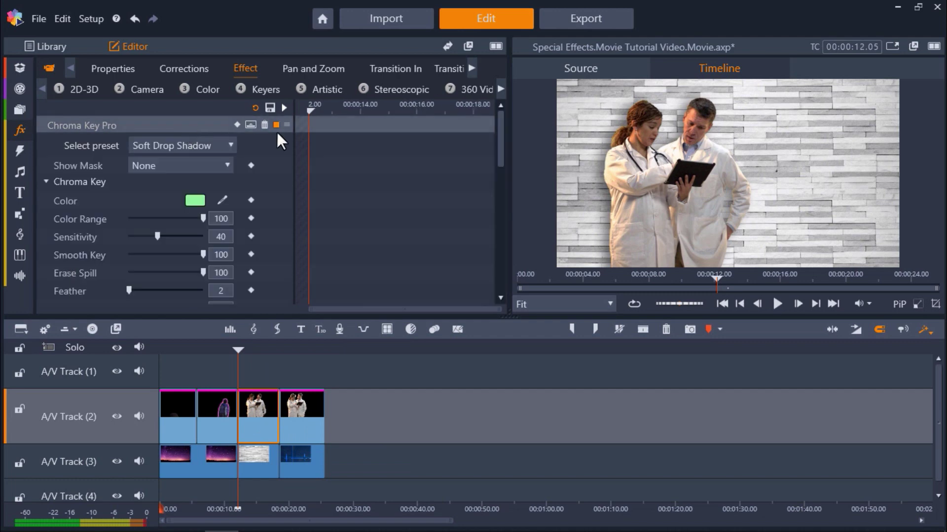
left_click_drag(498, 148, 497, 288)
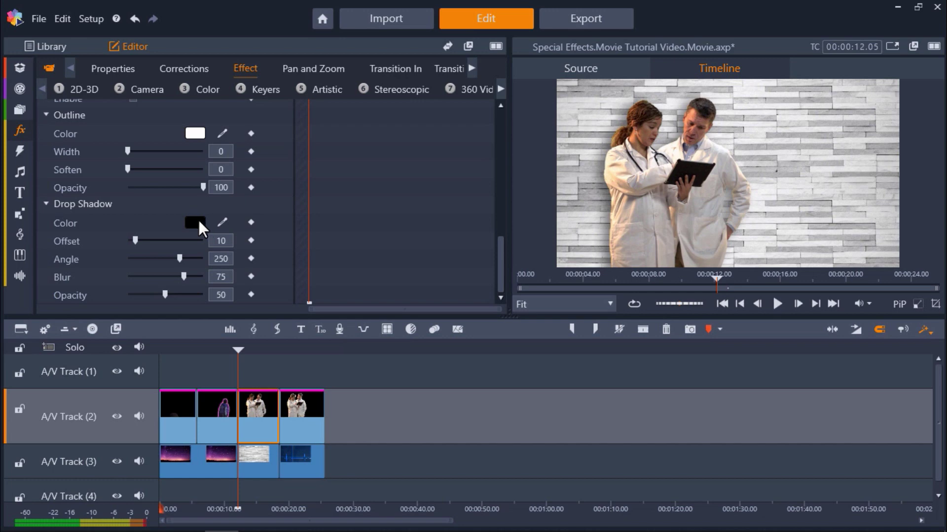
left_click_drag(135, 241, 138, 241)
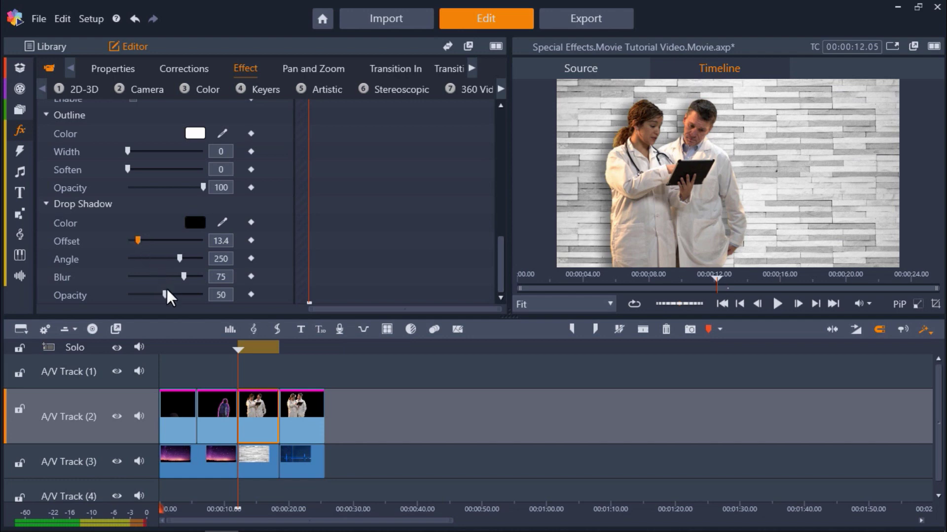
left_click_drag(159, 295, 189, 293)
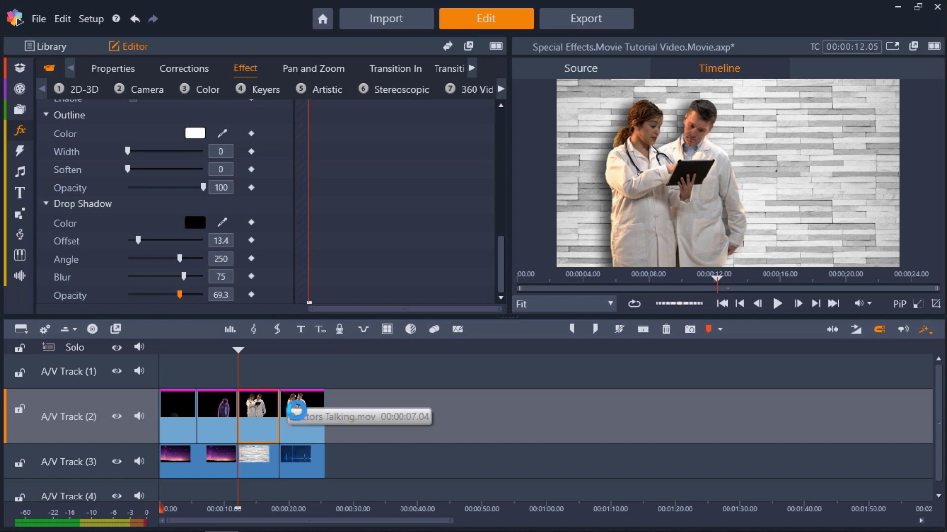
Colour the second doctors clip's outline with the heartbeat line's blue and widen it to 17.4.
left_click(296, 410)
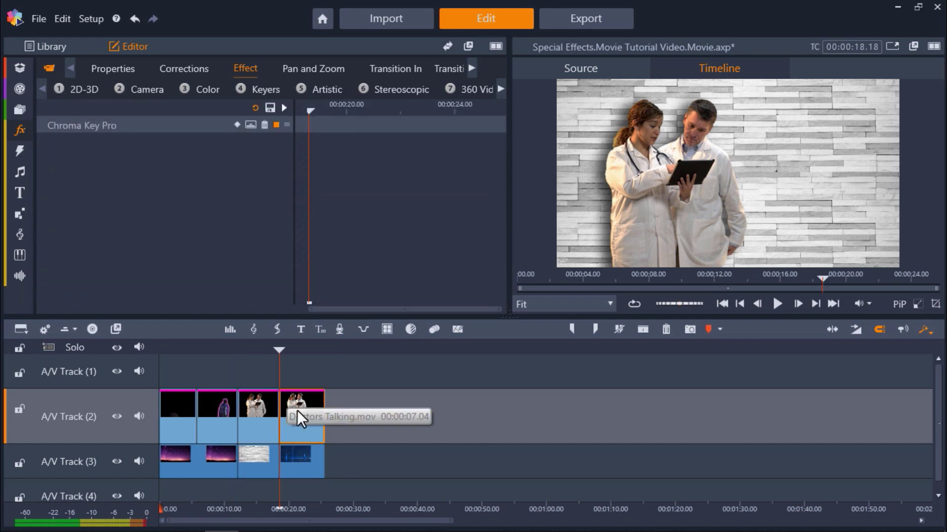
left_click(204, 125)
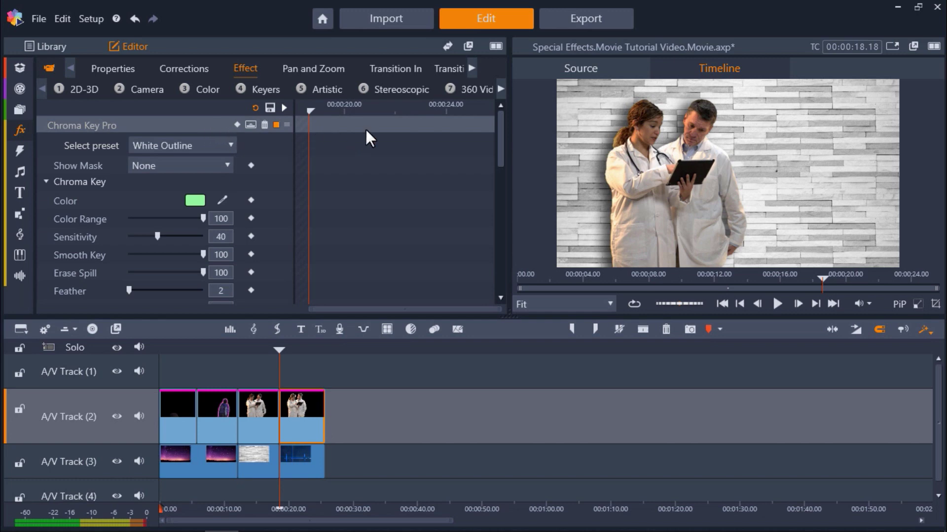
left_click_drag(497, 135, 501, 264)
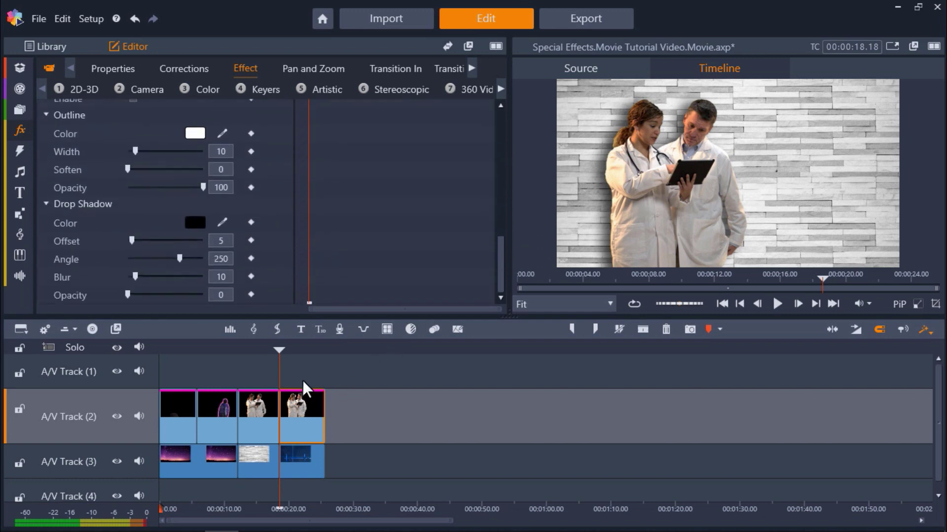
left_click_drag(278, 350, 309, 390)
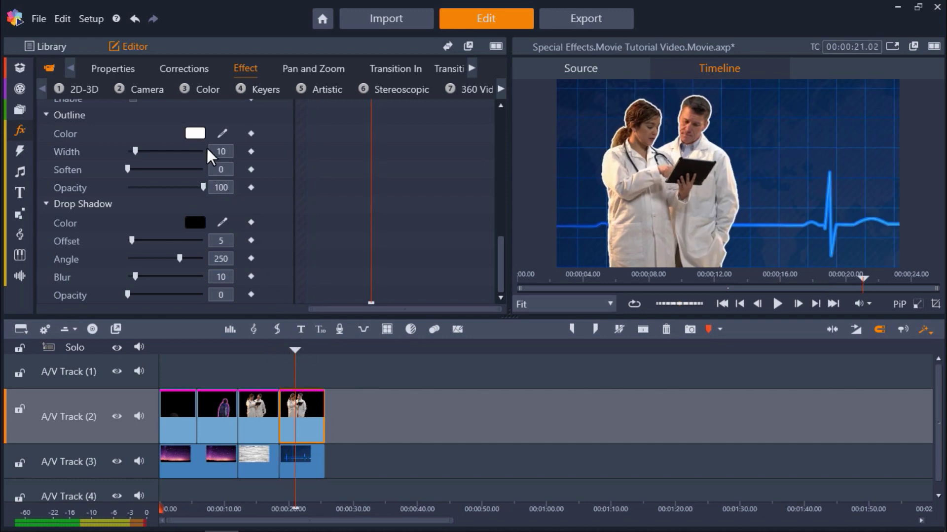
left_click(222, 134)
left_click(823, 226)
left_click(826, 225)
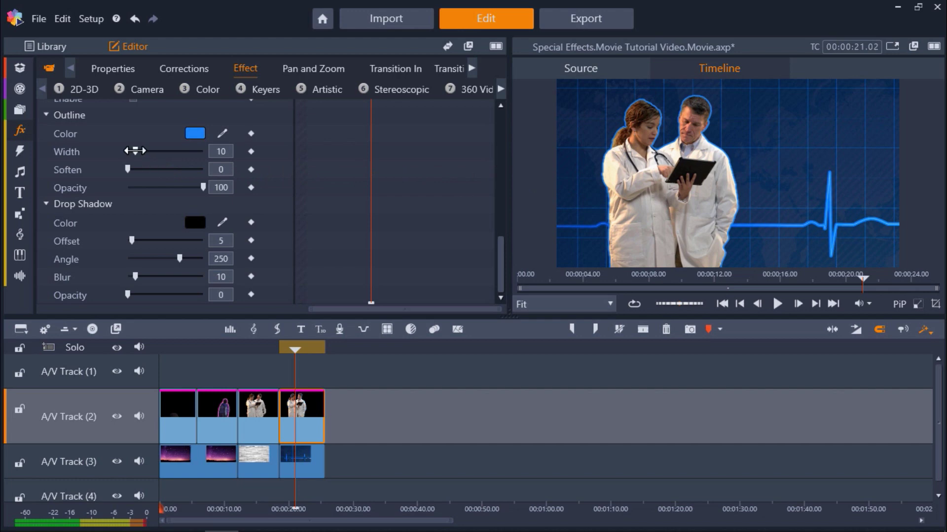
left_click_drag(134, 151, 144, 147)
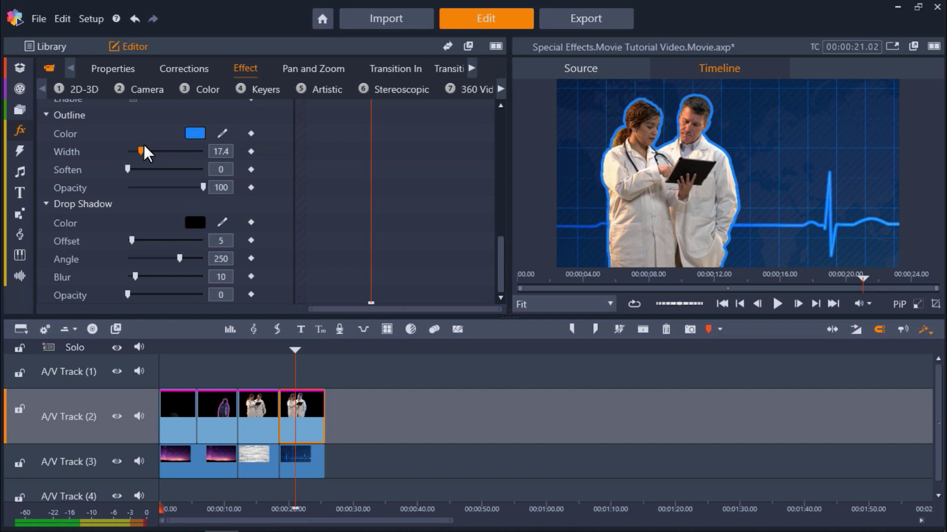
left_click_drag(295, 350, 246, 348)
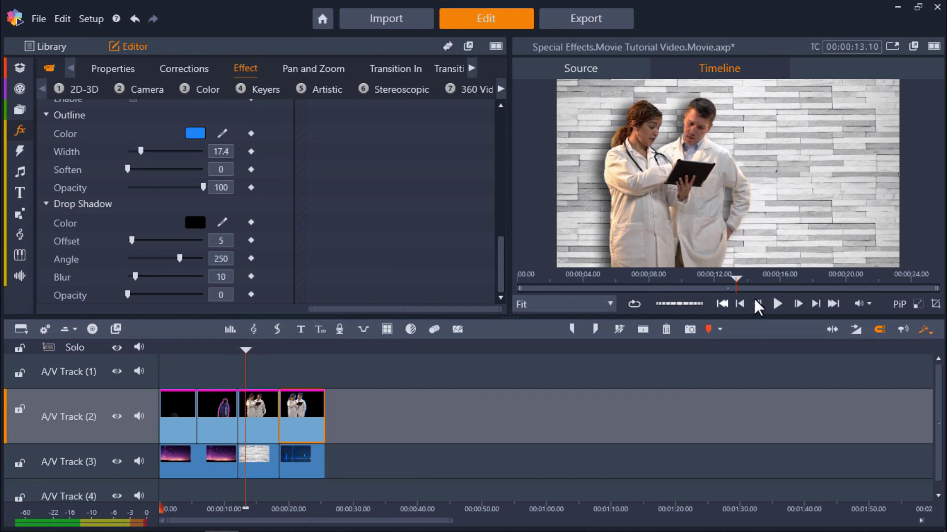
left_click(777, 304)
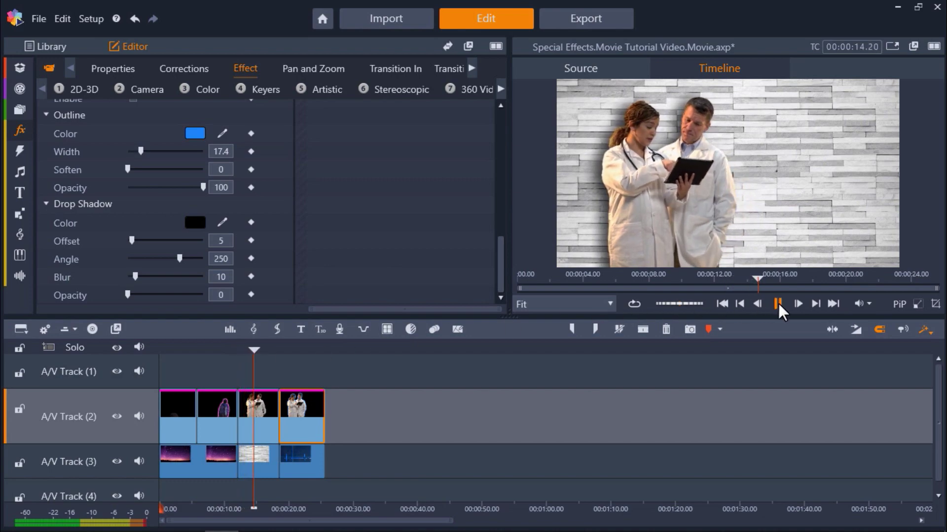